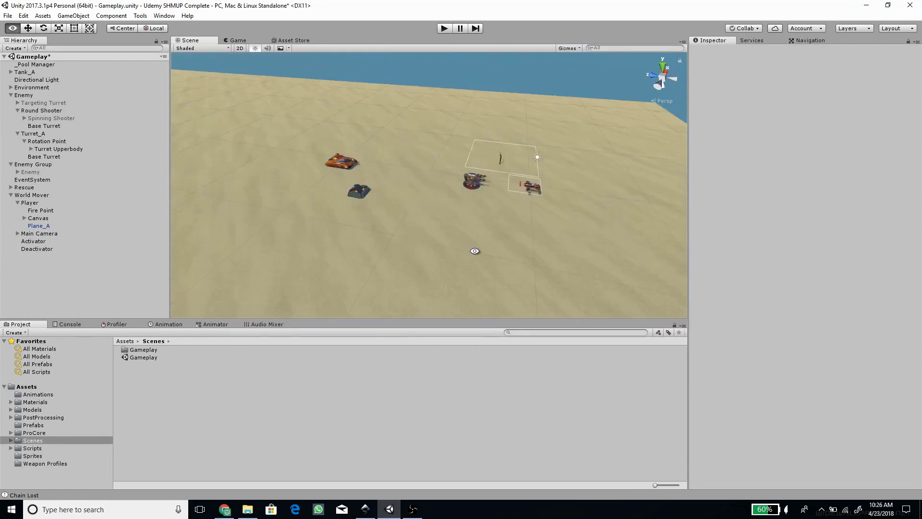
Step: Orbit and zoom around the player and turret, selecting Plane_A
left_click_drag(371, 231, 486, 206, "alt")
scroll(486, 206, "up", 3)
scroll(486, 206, "up", 2)
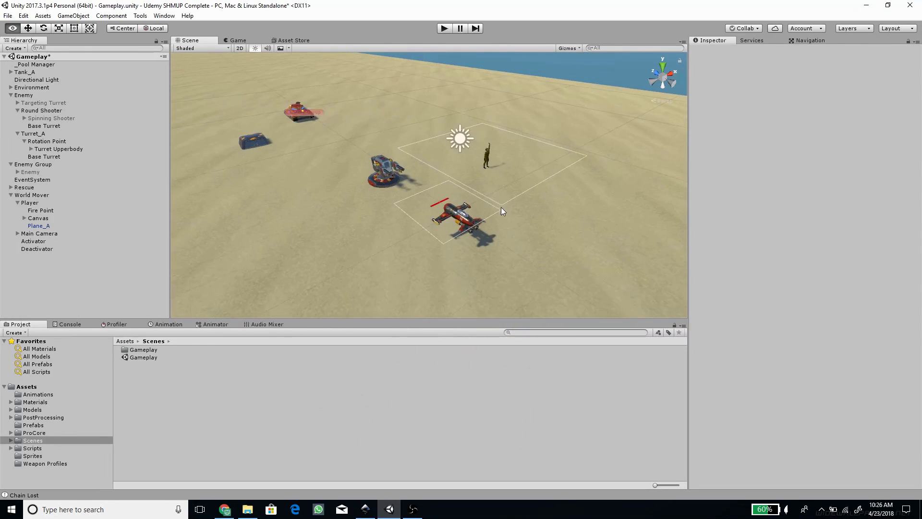
scroll(501, 207, "up", 3)
left_click(475, 239)
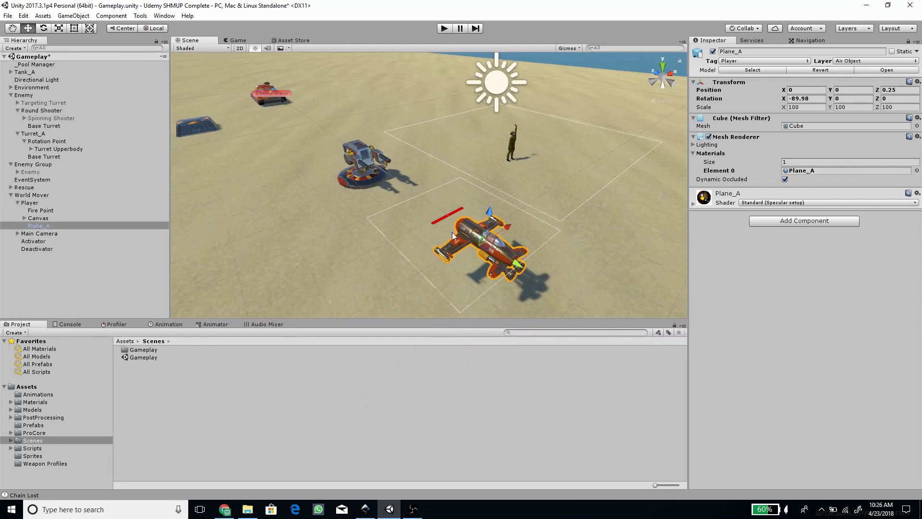
mouse_move(452, 232)
left_mouse_down("alt")
mouse_move(491, 226)
mouse_move(570, 117)
mouse_move(409, 171)
mouse_move(431, 200)
mouse_move(505, 227)
left_mouse_up("alt")
scroll(404, 171, "down", 2)
Step: Inspect the turret's Turret Shooter (1), then reselect Plane_A and orbit around it
left_click(404, 171)
scroll(431, 201, "down", 2)
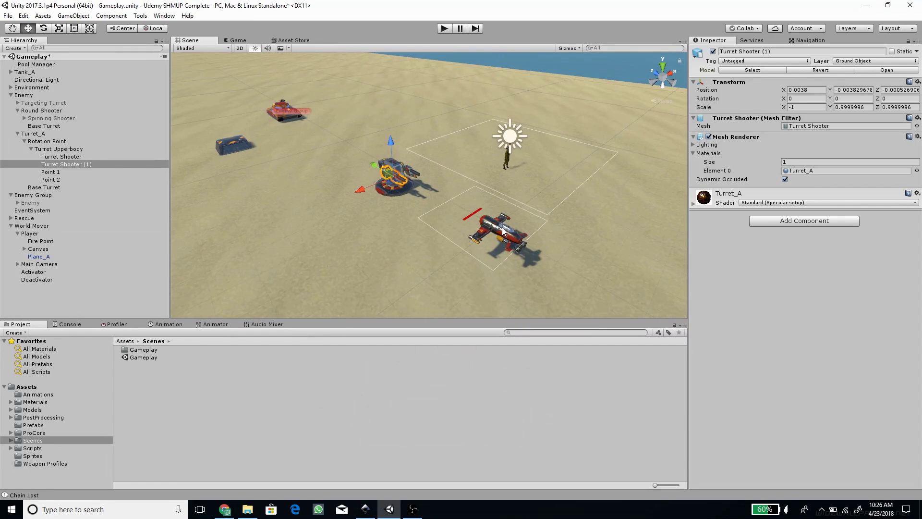
left_click(497, 231)
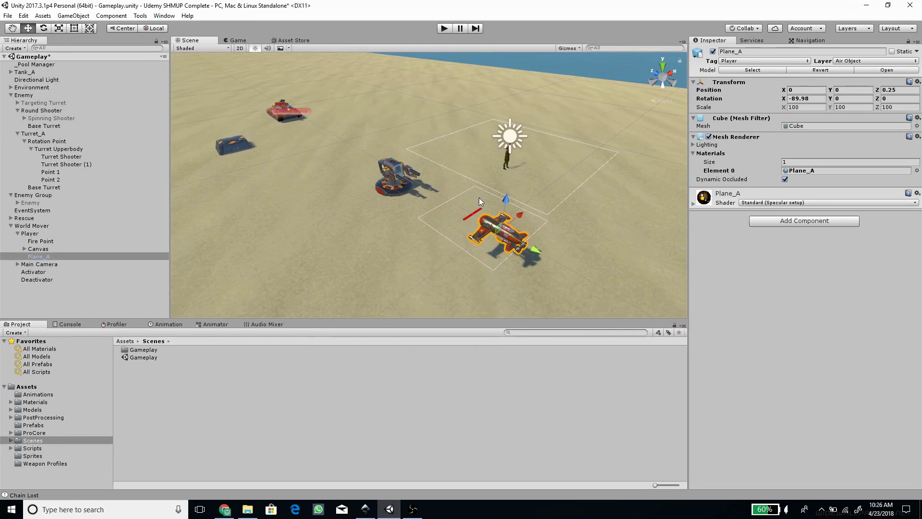
mouse_move(479, 198)
left_mouse_down("alt")
mouse_move(390, 204)
mouse_move(434, 221)
left_mouse_up("alt")
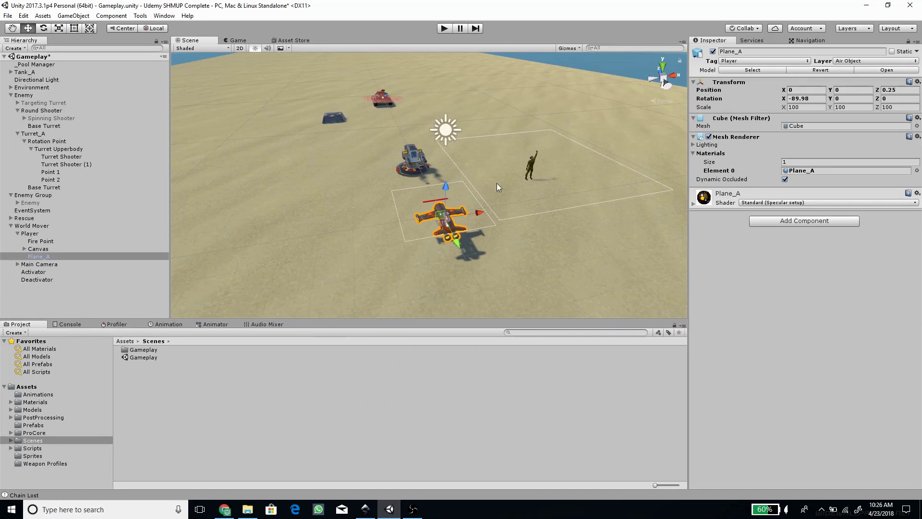
left_click_drag(451, 195, 409, 221, "alt")
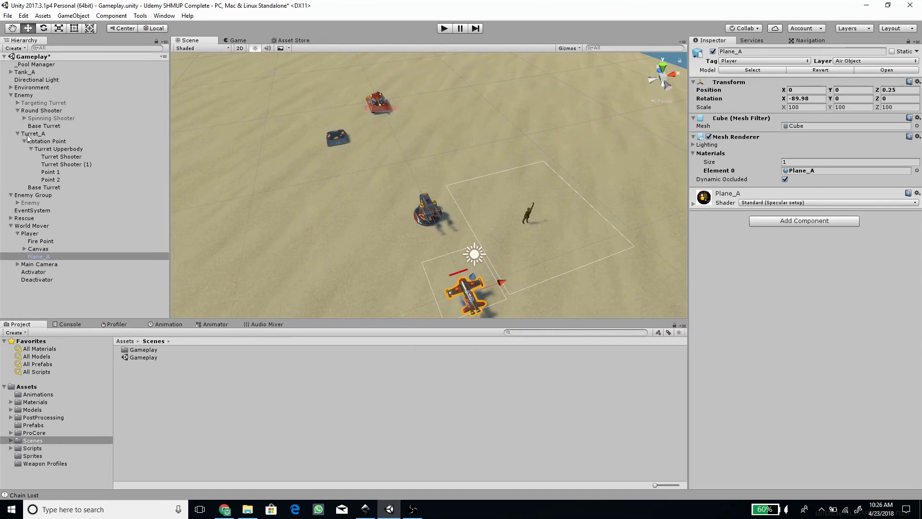
Step: Activate the Enemy under Enemy Group and frame its flight path from above
left_click(17, 133)
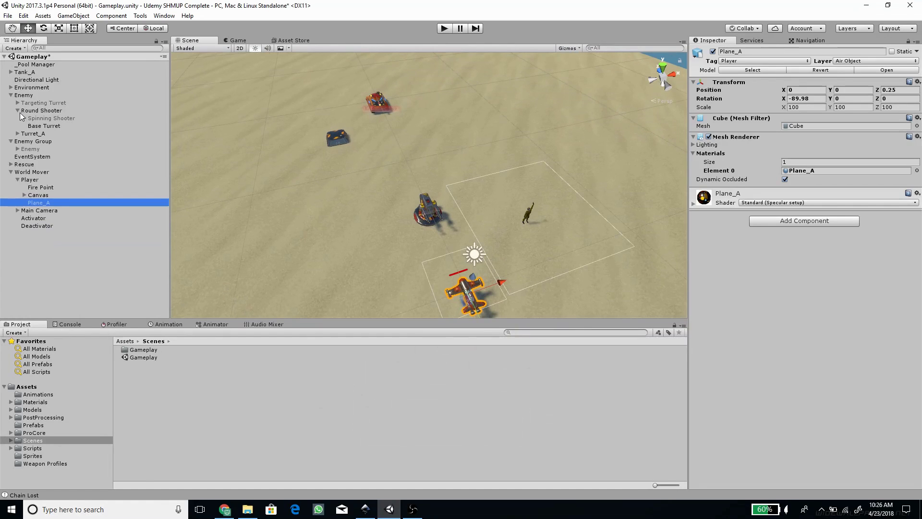
left_click(21, 111)
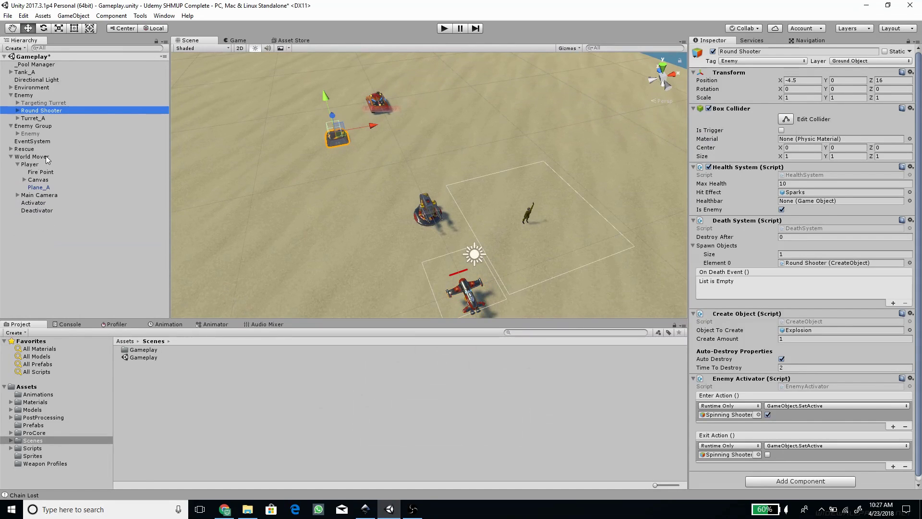
left_click_drag(393, 170, 358, 190, "alt")
left_click(30, 133)
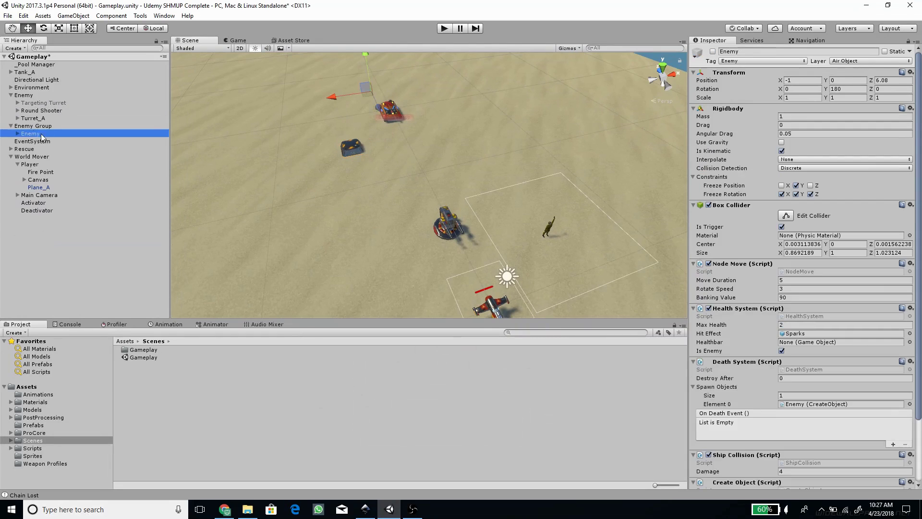
left_click(713, 52)
key("f")
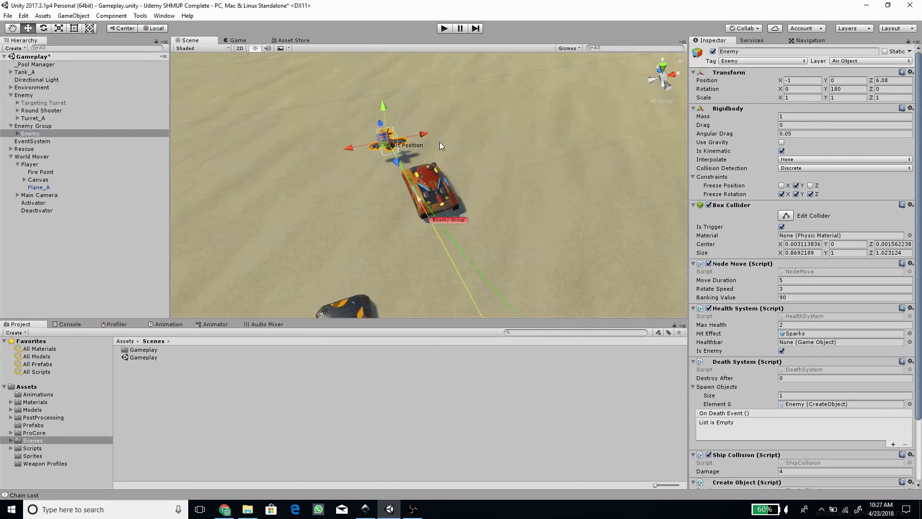
mouse_move(481, 181)
left_mouse_down("alt")
mouse_move(462, 161)
mouse_move(437, 217)
mouse_move(456, 270)
left_mouse_up("alt")
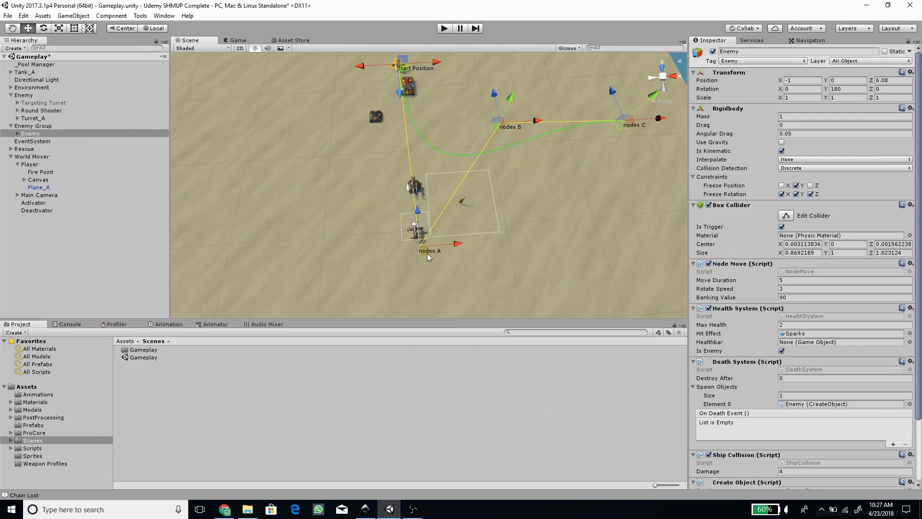
Step: Nudge path node B down slightly and move node A to the right
left_click(17, 133)
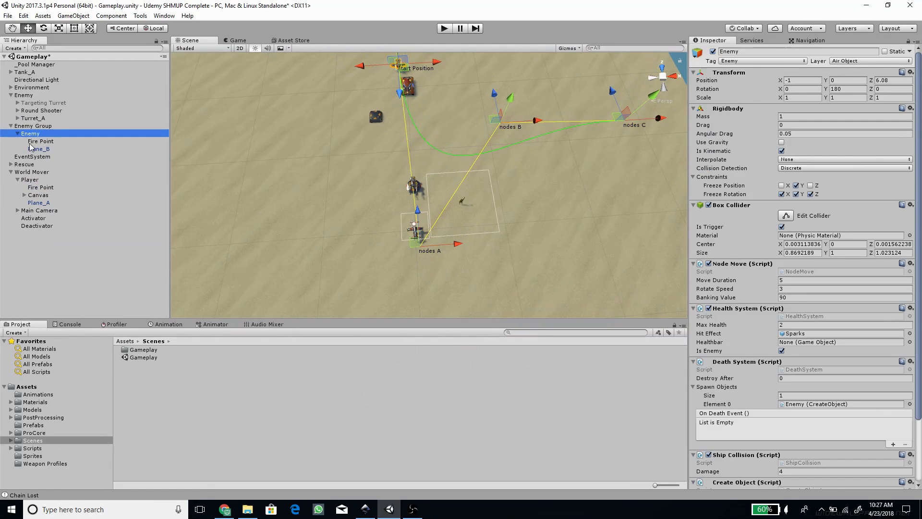
left_click(18, 134)
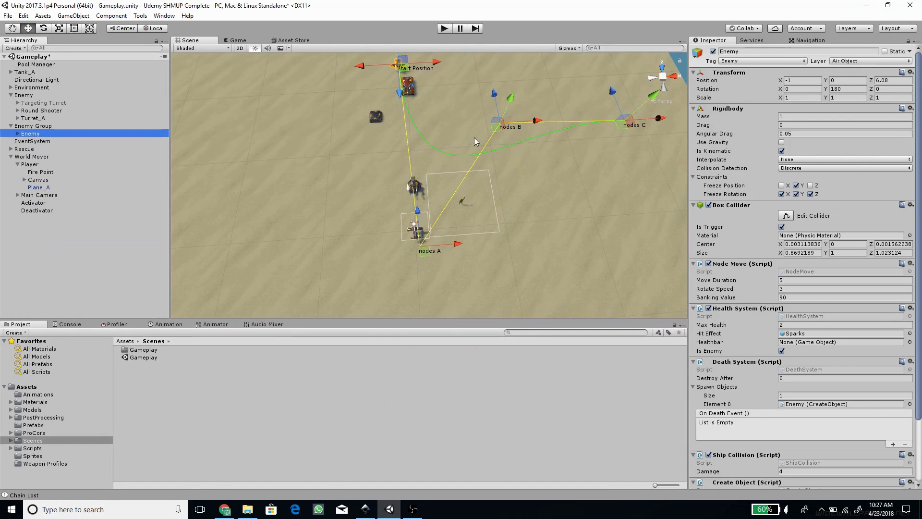
left_click_drag(494, 130, 500, 129)
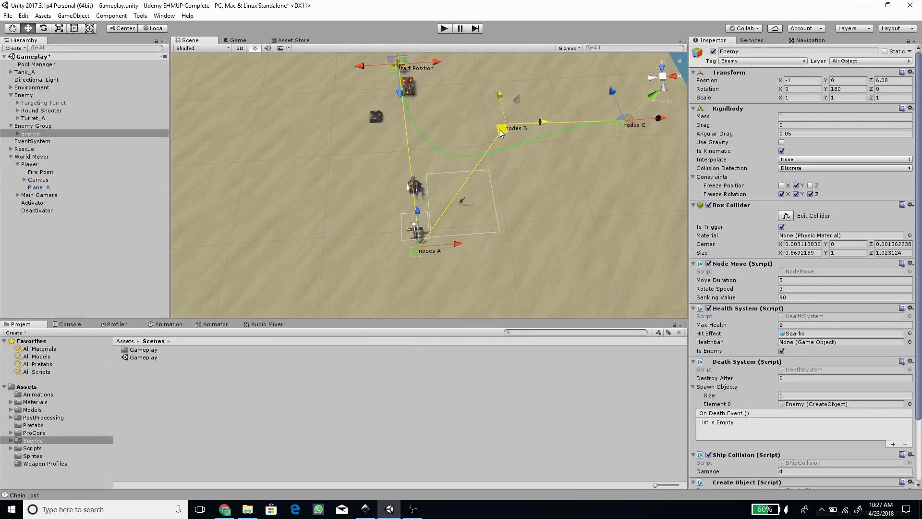
mouse_move(609, 134)
left_mouse_down("alt")
mouse_move(407, 266)
mouse_move(426, 261)
mouse_move(27, 144)
left_mouse_up("alt")
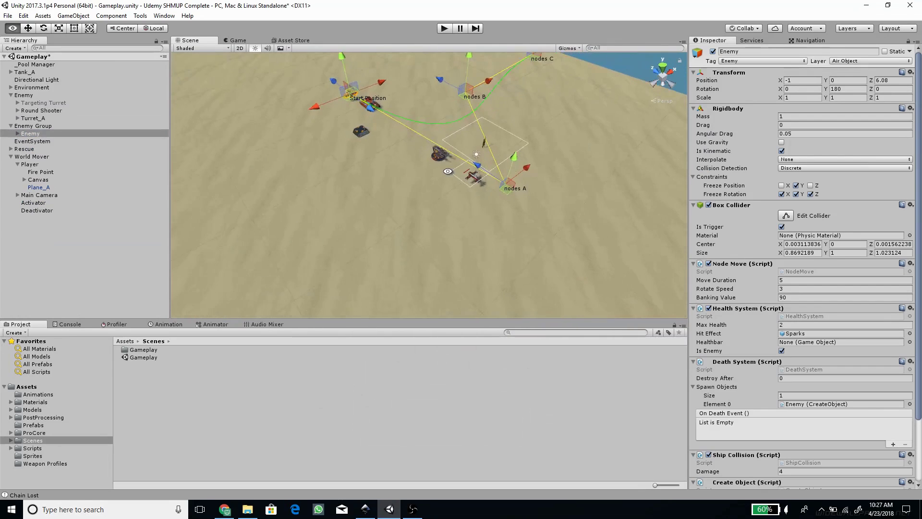
Step: Deactivate the Enemy and select Enemy Group to show its Enemy Wave settings
left_click(713, 51)
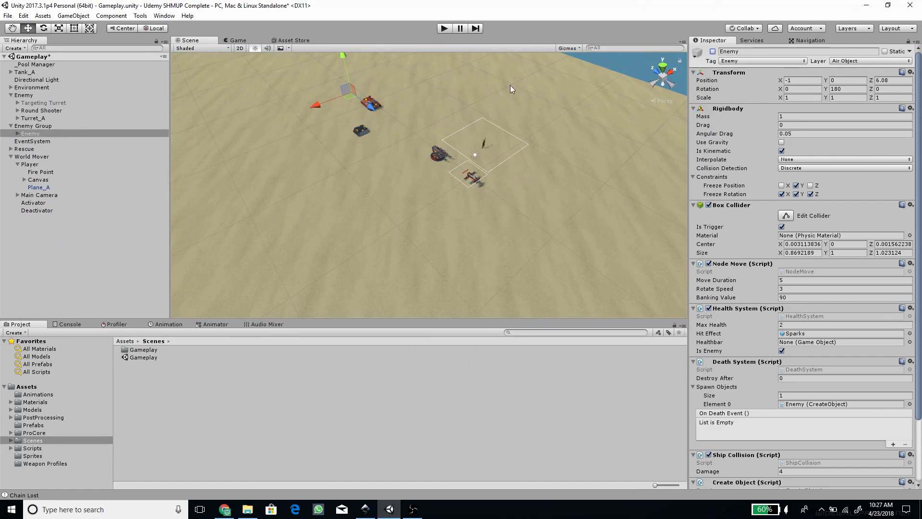
left_click(35, 127)
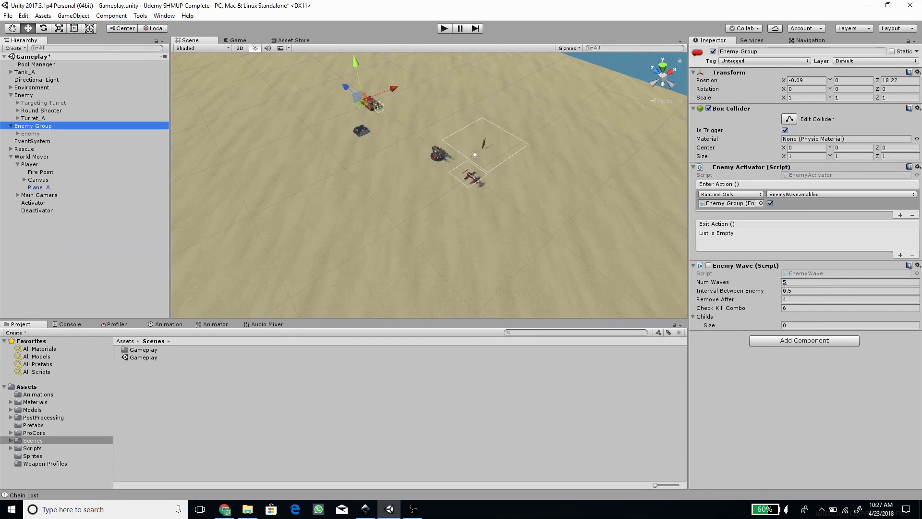
left_click_drag(571, 267, 527, 240, "alt")
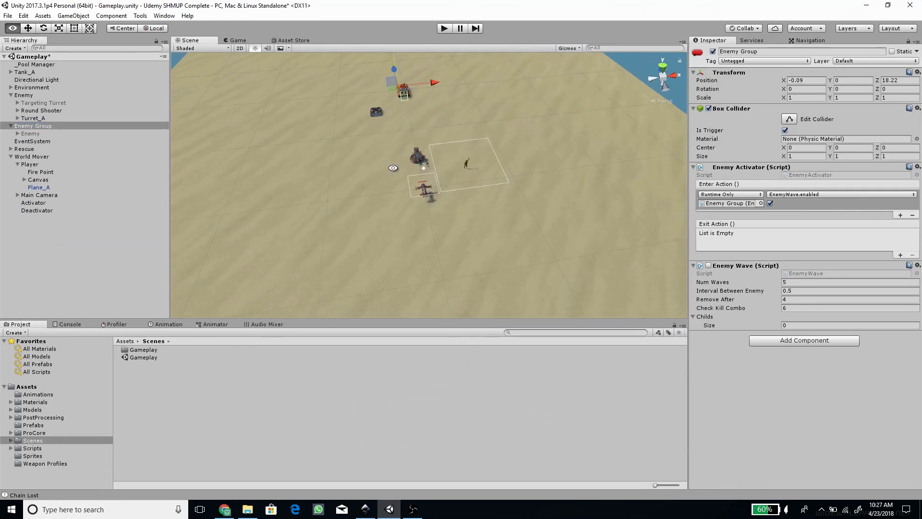
Step: Play-test the Enemy Group waves until all are killed, then stop the game
left_click(444, 30)
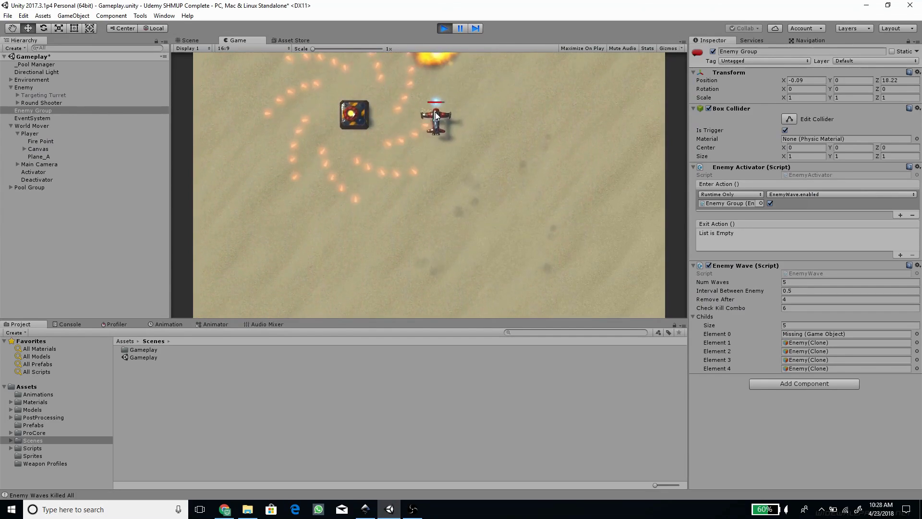
left_click(446, 28)
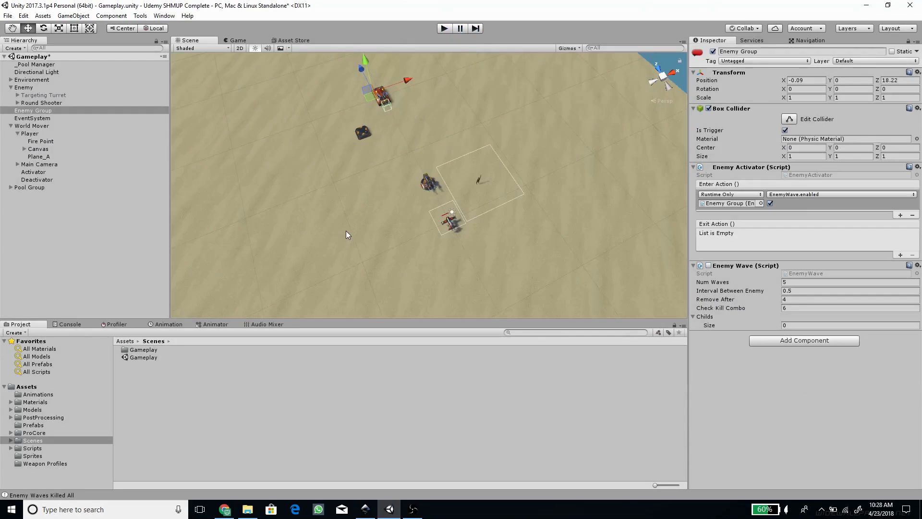
Step: Show the Console with the 'Enemy Waves Killed All' log entry
left_click(68, 324)
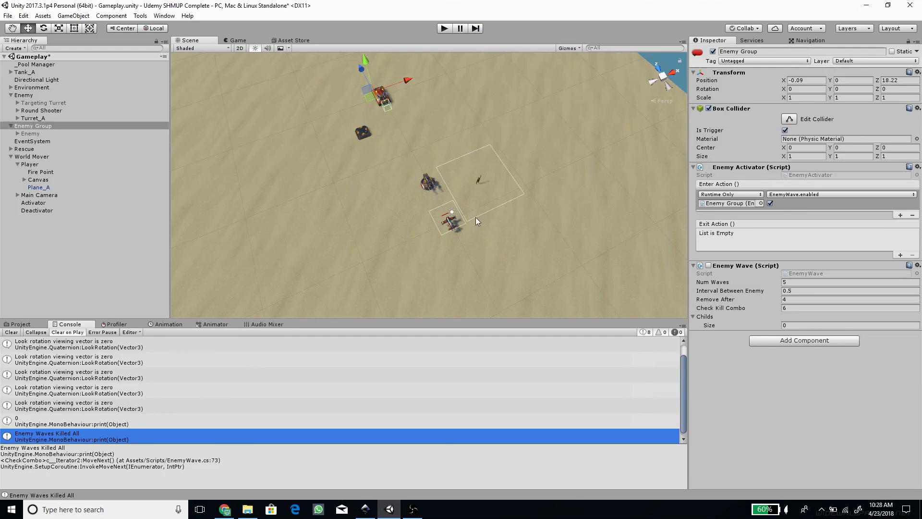
left_click_drag(478, 237, 432, 250, "alt")
scroll(440, 244, "up", 2)
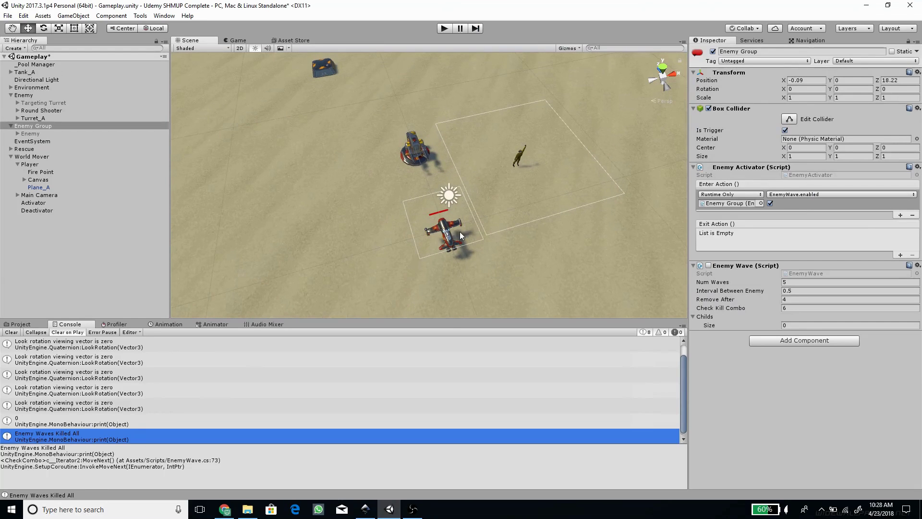
scroll(468, 185, "down", 3)
mouse_move(468, 181)
left_mouse_down("alt")
mouse_move(404, 198)
mouse_move(480, 187)
mouse_move(423, 218)
left_mouse_up("alt")
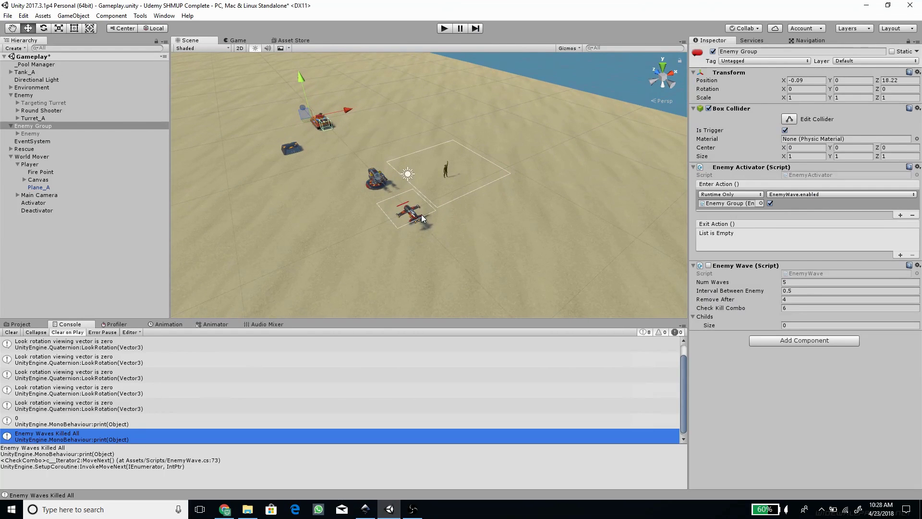
mouse_move(425, 220)
left_mouse_down("alt")
mouse_move(497, 198)
mouse_move(361, 213)
mouse_move(418, 191)
left_mouse_up("alt")
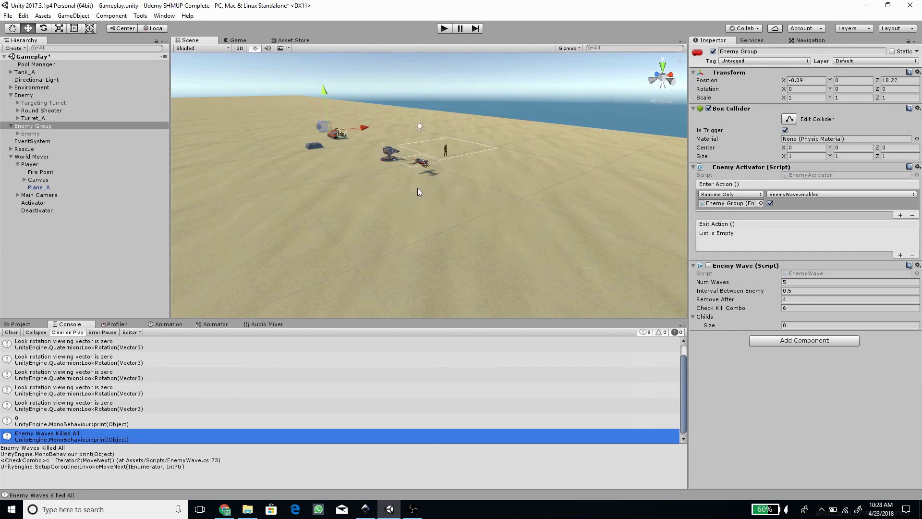